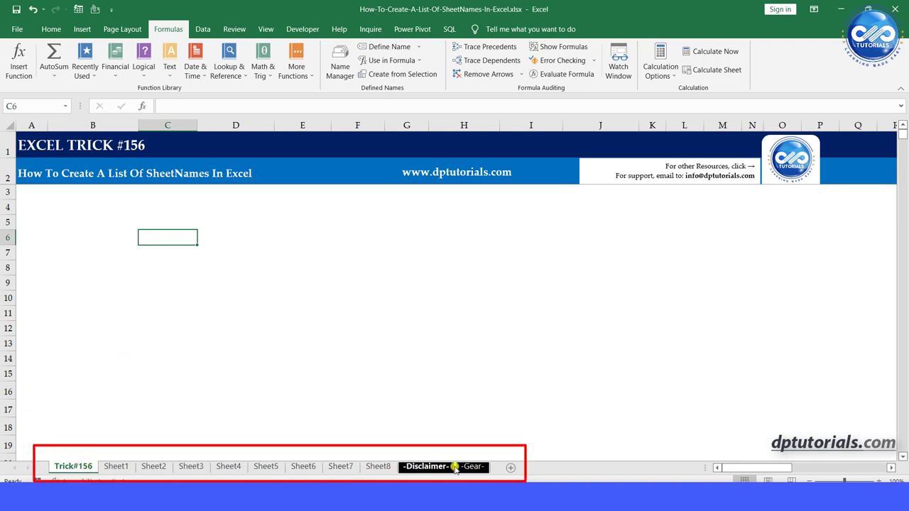
Start a new workbook-scoped defined name called Sheetnames with cell B5 selected.
{"action": "left_click", "coordinate": [375, 338]}
{"action": "left_click", "coordinate": [81, 224]}
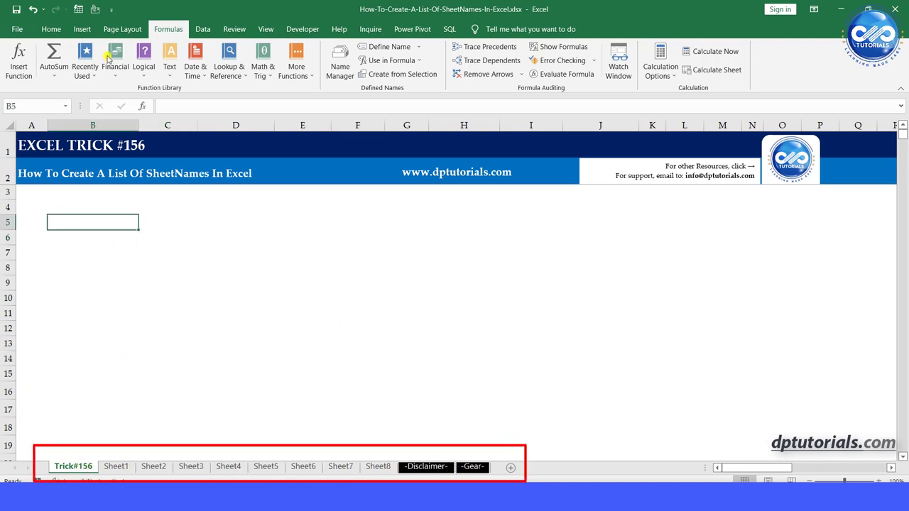
{"action": "left_click", "coordinate": [51, 29]}
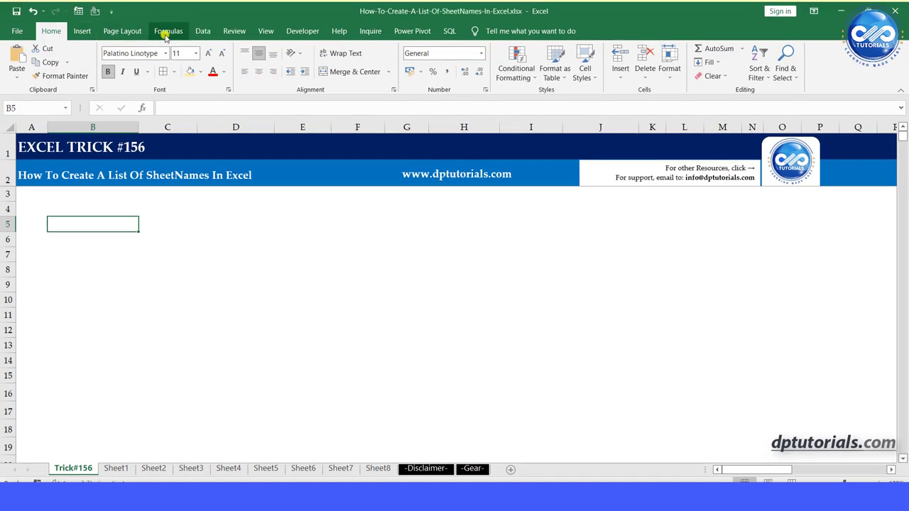
{"action": "left_click", "coordinate": [167, 30]}
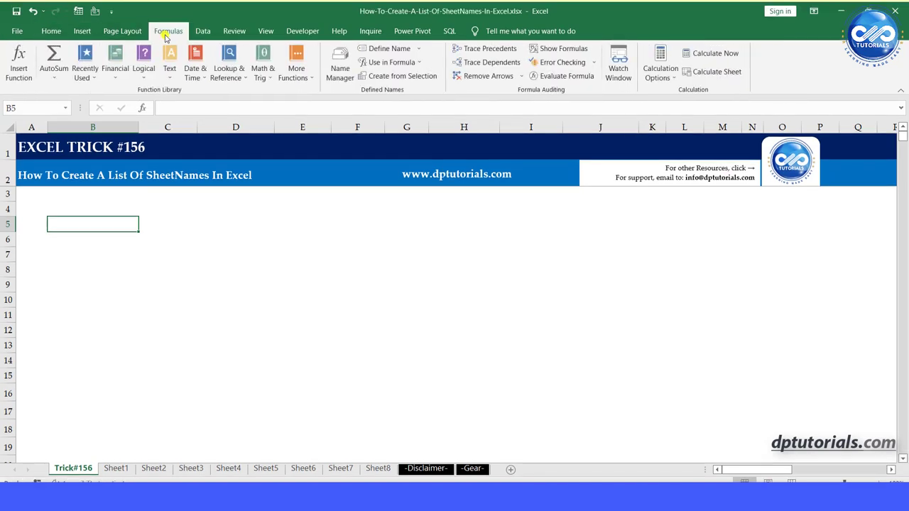
{"action": "left_click", "coordinate": [387, 49]}
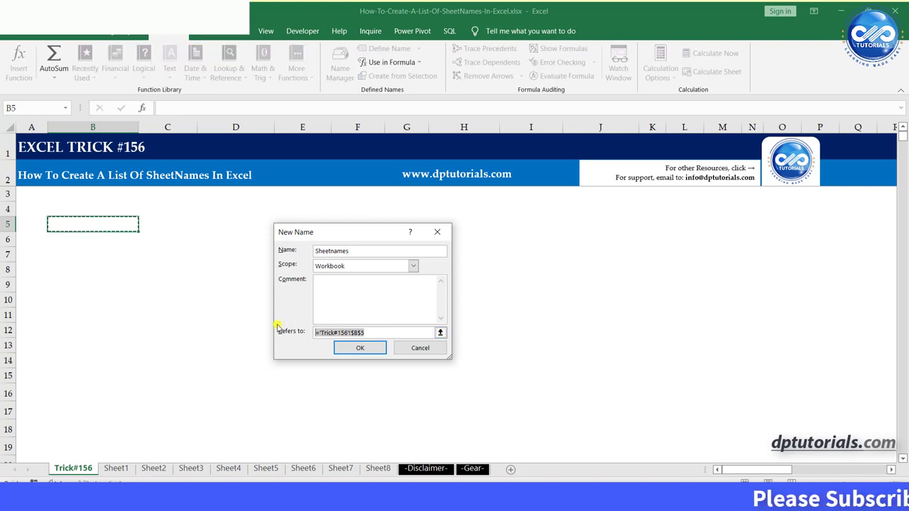
Make the new name refer to =REPLACE(GET.WORKBOOK(1),1,FIND("]",GET.WORKBOOK(1)),"") and save it.
{"action": "type", "text": "=REPLACE("}
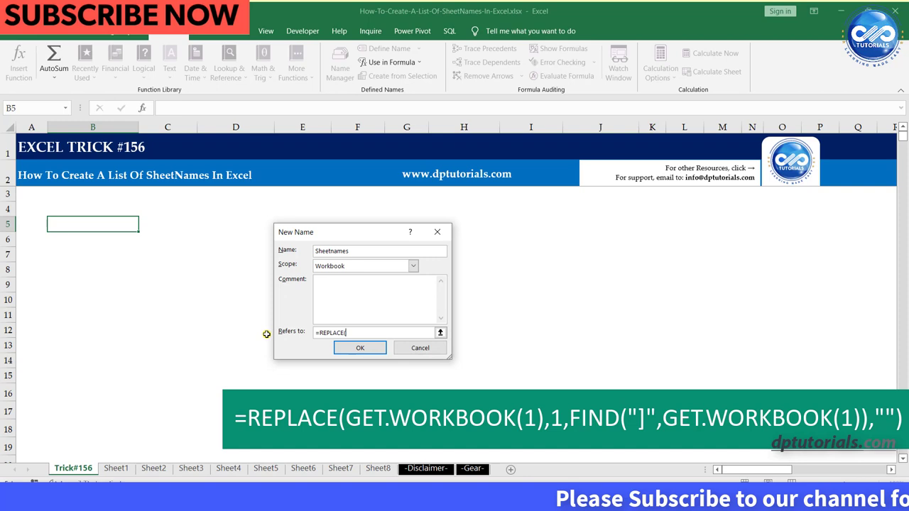
{"action": "type", "text": "GET"}
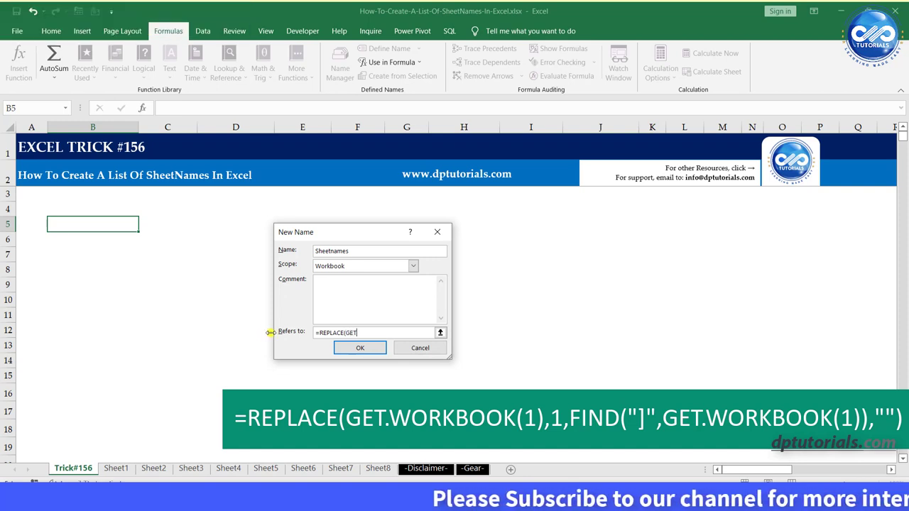
{"action": "type", "text": ".WORKBOO"}
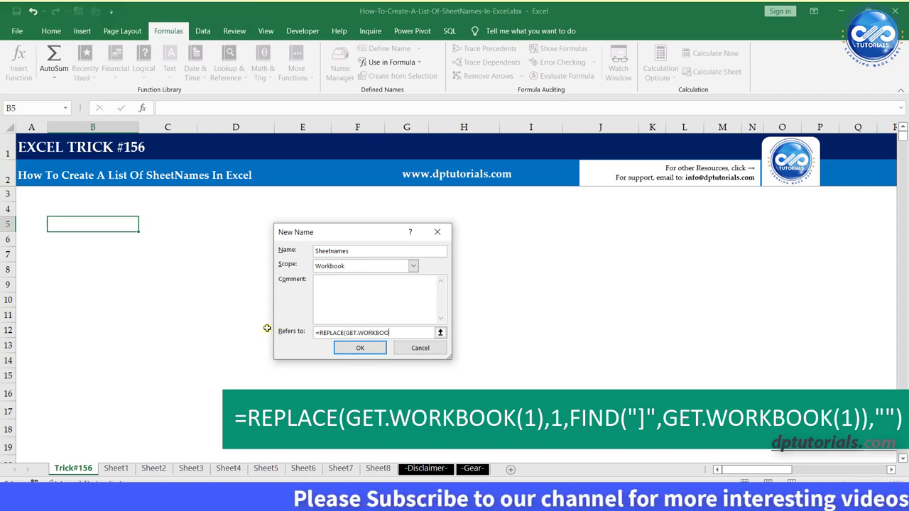
{"action": "type", "text": "K(1)"}
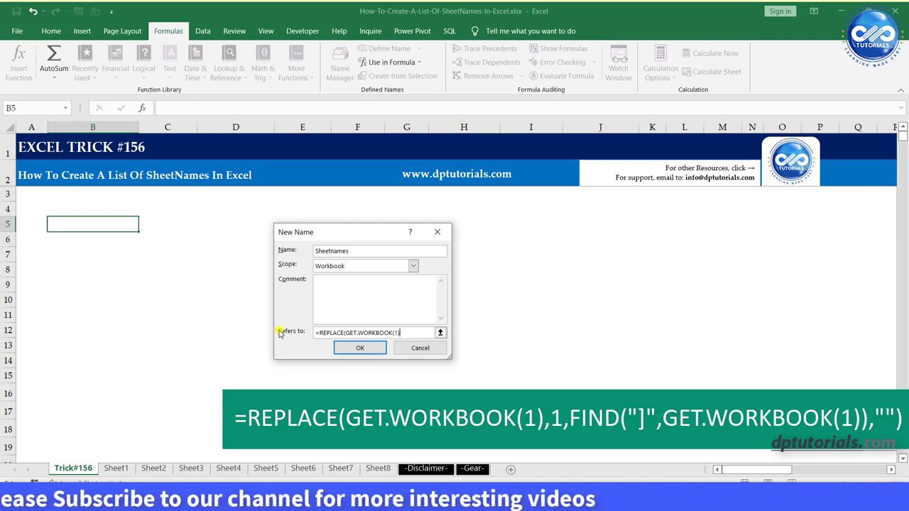
{"action": "type", "text": ",1"}
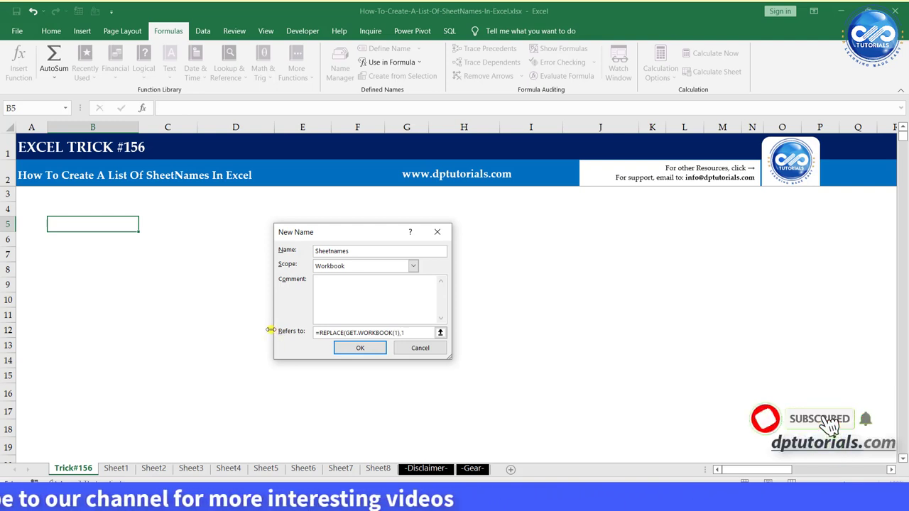
{"action": "type", "text": ",FIND("}
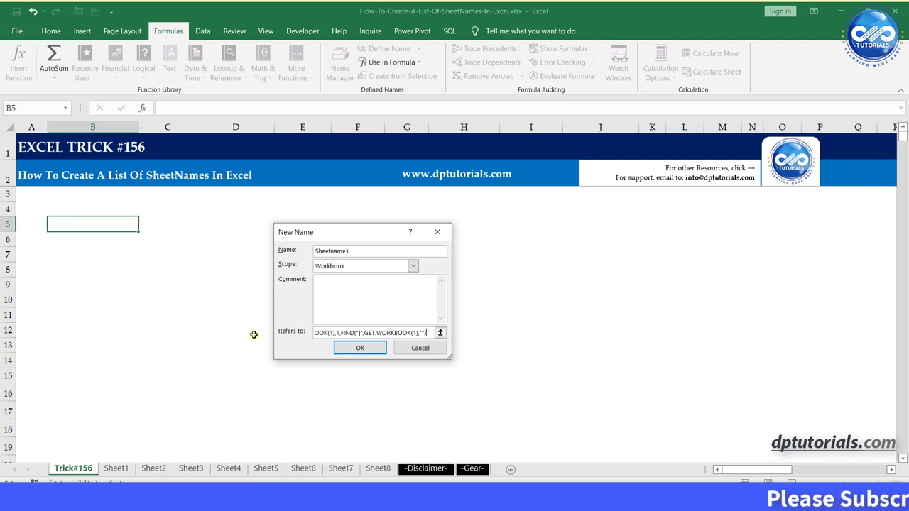
{"action": "left_click", "coordinate": [360, 347]}
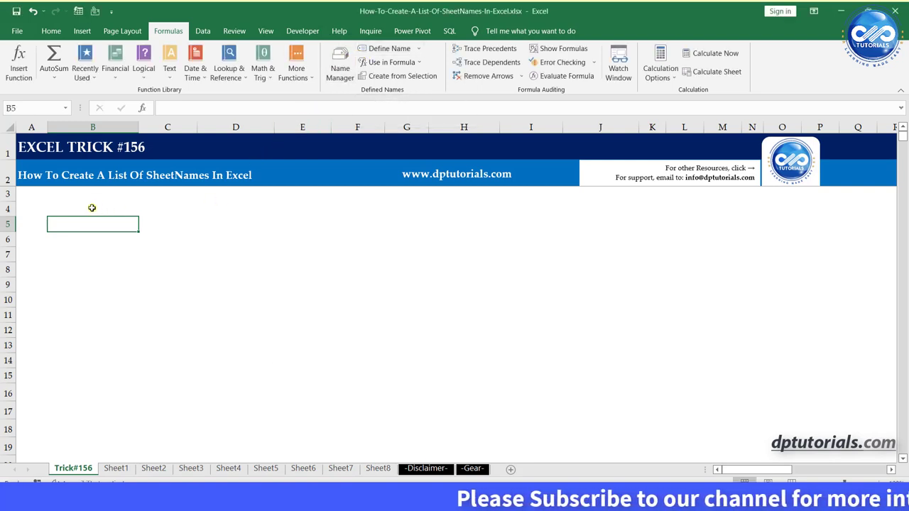
Enter the column header Index in cell A4.
{"action": "left_click", "coordinate": [28, 206]}
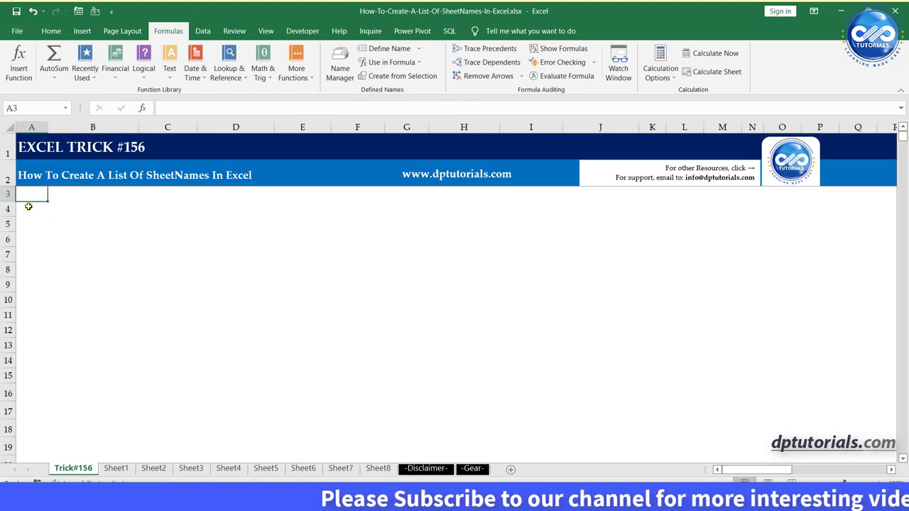
{"action": "type", "text": "=IN"}
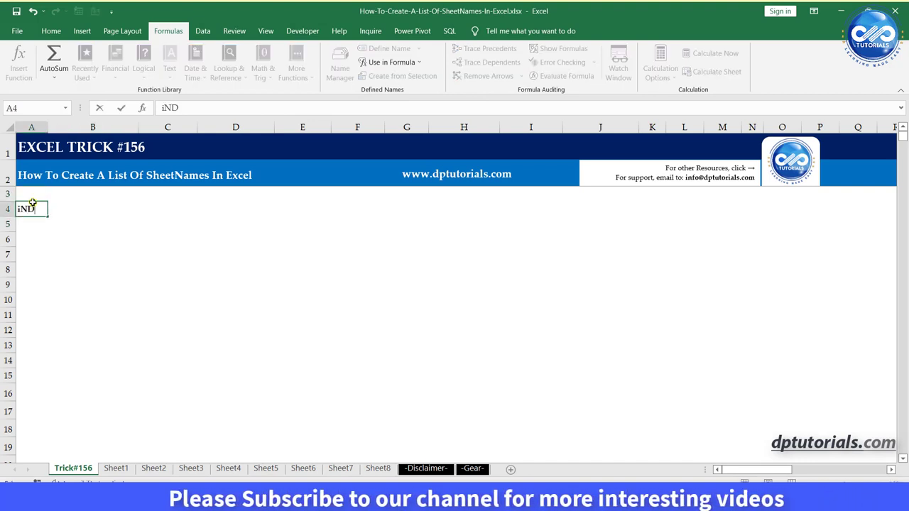
{"action": "key", "text": "BackSpace"}
{"action": "key", "text": "BackSpace"}
{"action": "key", "text": "BackSpace"}
{"action": "type", "text": "Index"}
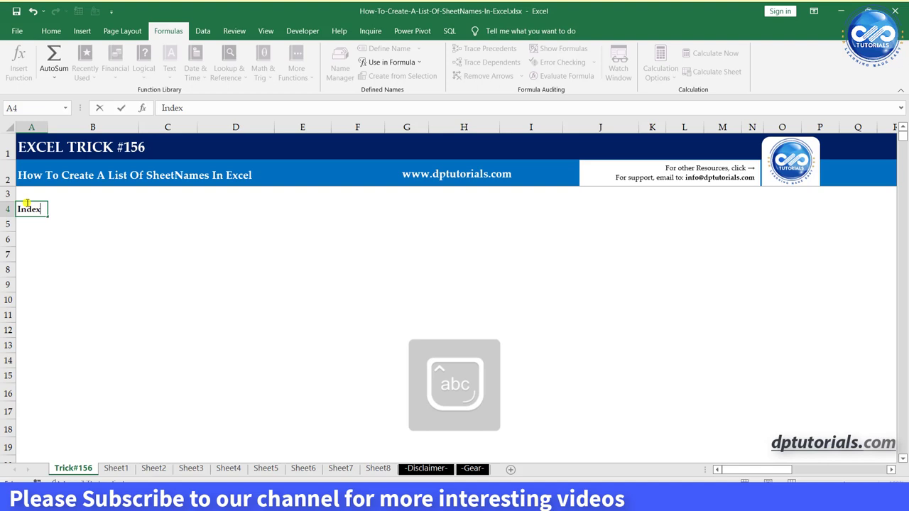
{"action": "key", "text": "Return"}
Number the rows under the Index header from 1 to 11 in cells A5 to A15.
{"action": "type", "text": "1"}
{"action": "key", "text": "Return"}
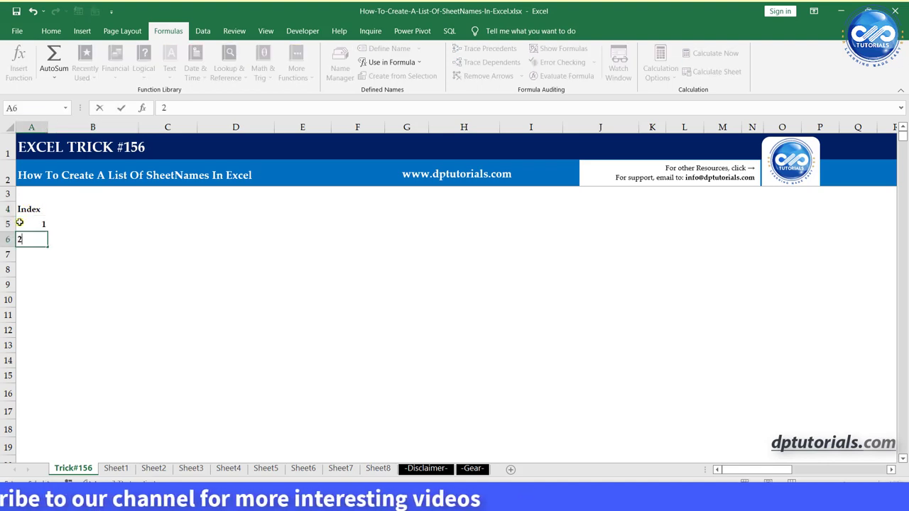
{"action": "type", "text": "2"}
{"action": "key", "text": "Return"}
{"action": "type", "text": "3"}
{"action": "key", "text": "Return"}
{"action": "left_click_drag", "start_coordinate": [40, 240], "coordinate": [45, 380]}
Enter the column header Sheetname in cell B4.
{"action": "left_click", "coordinate": [74, 208]}
{"action": "type", "text": "Sh"}
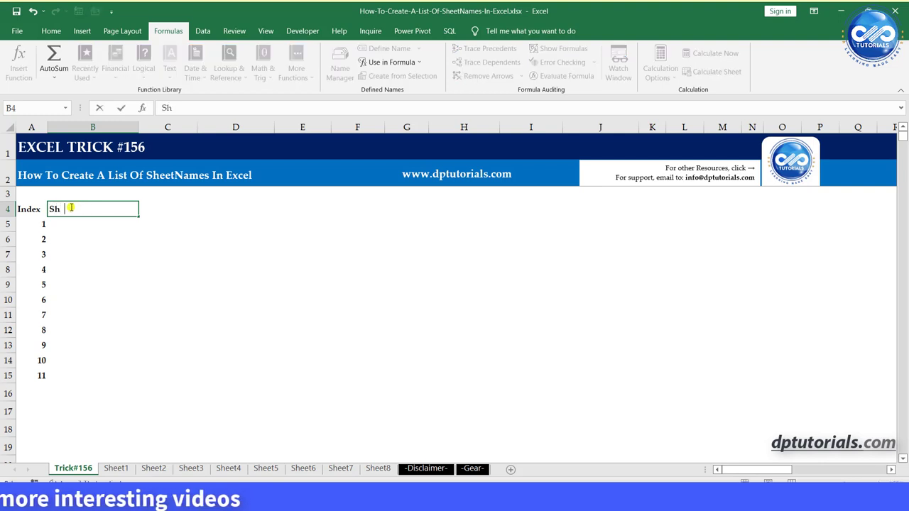
{"action": "type", "text": "eetname"}
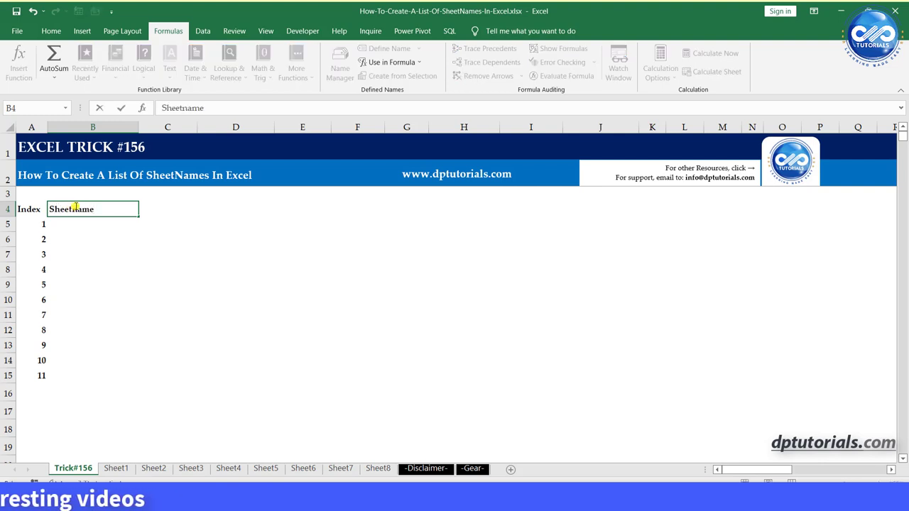
{"action": "key", "text": "Return"}
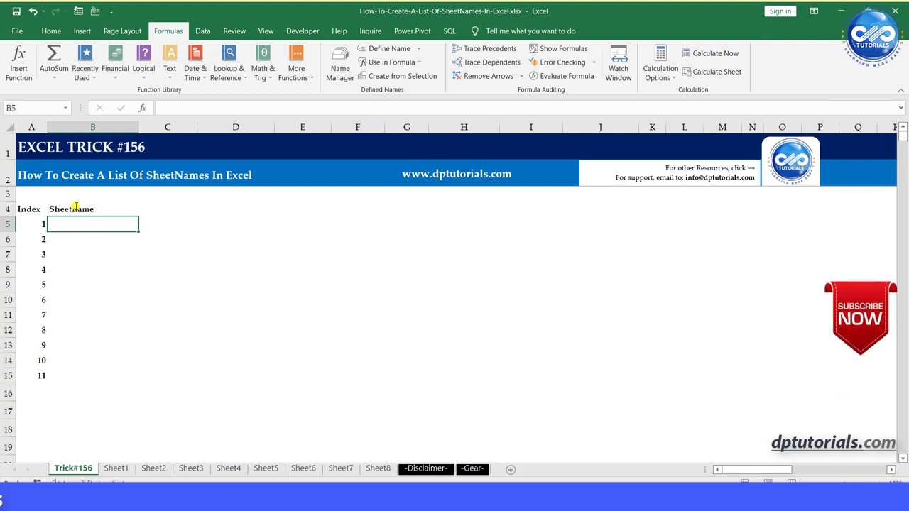
Enter the formula =INDEX(SHEETNAMES,A5) in cell B5 and copy it down through B15.
{"action": "type", "text": "=INDEX"}
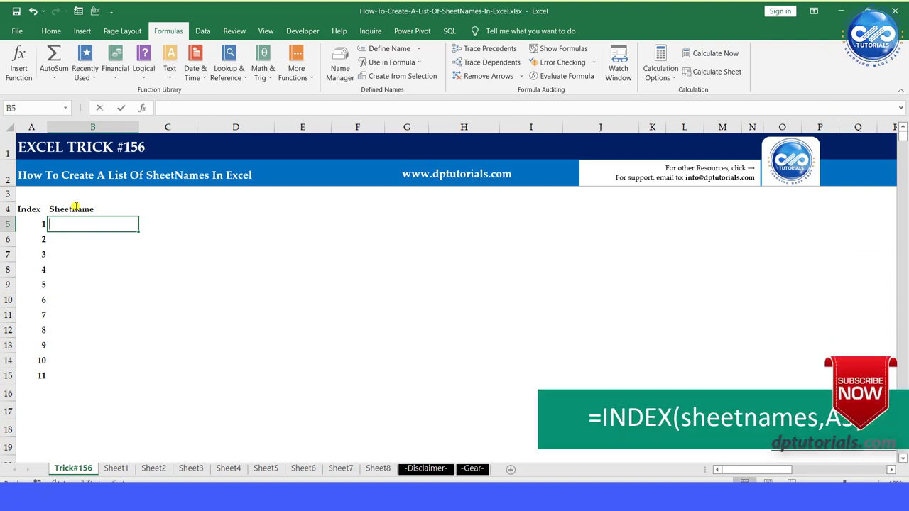
{"action": "type", "text": "("}
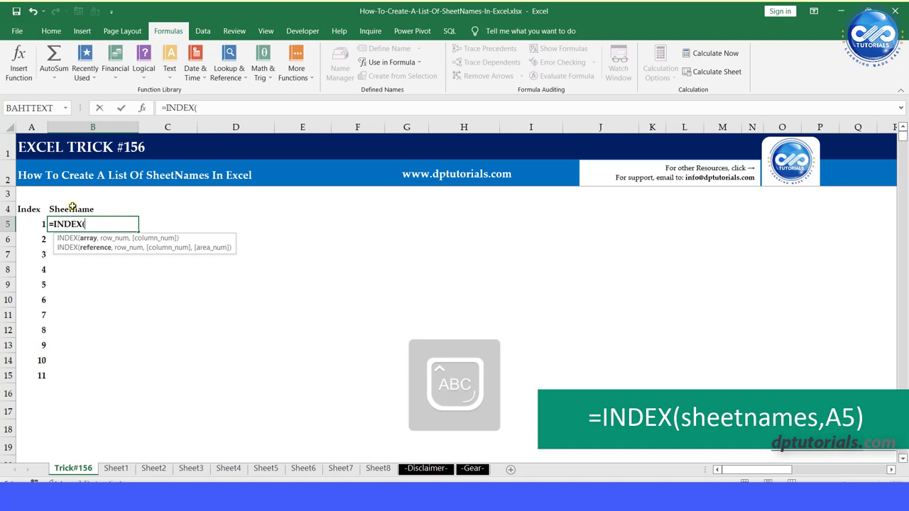
{"action": "type", "text": "SHEETNAMES,A5"}
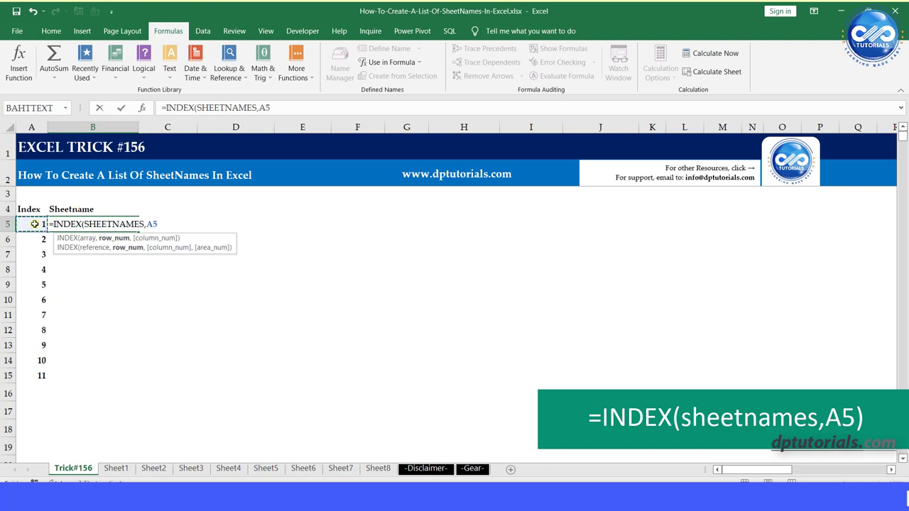
{"action": "type", "text": ")"}
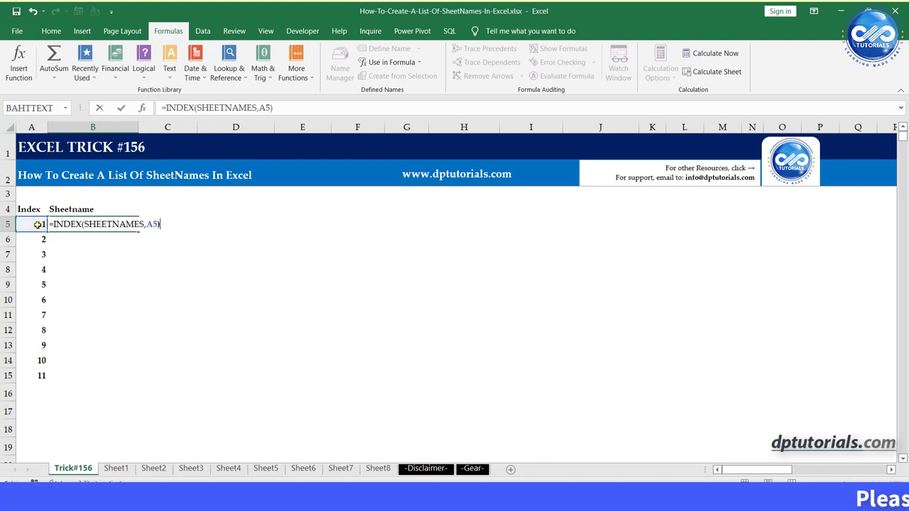
{"action": "key", "text": "Return"}
{"action": "left_click", "coordinate": [93, 218]}
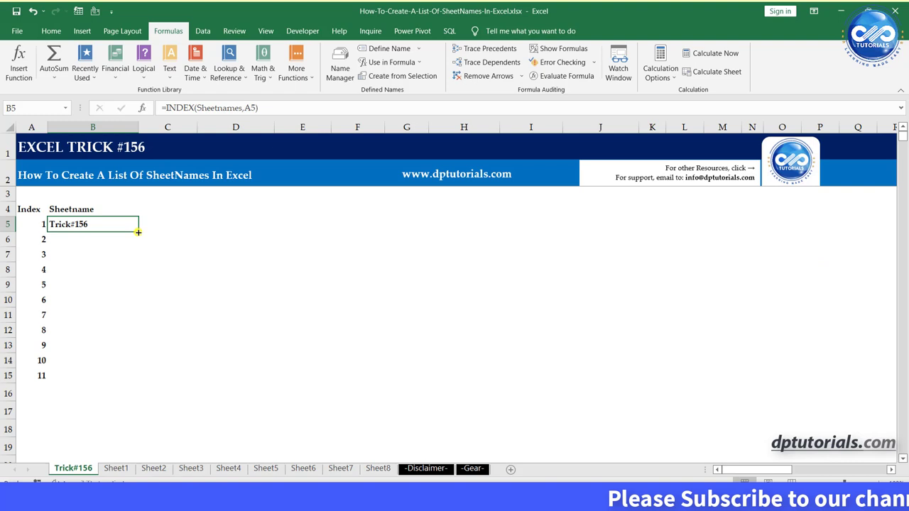
{"action": "left_click_drag", "start_coordinate": [138, 232], "coordinate": [142, 375]}
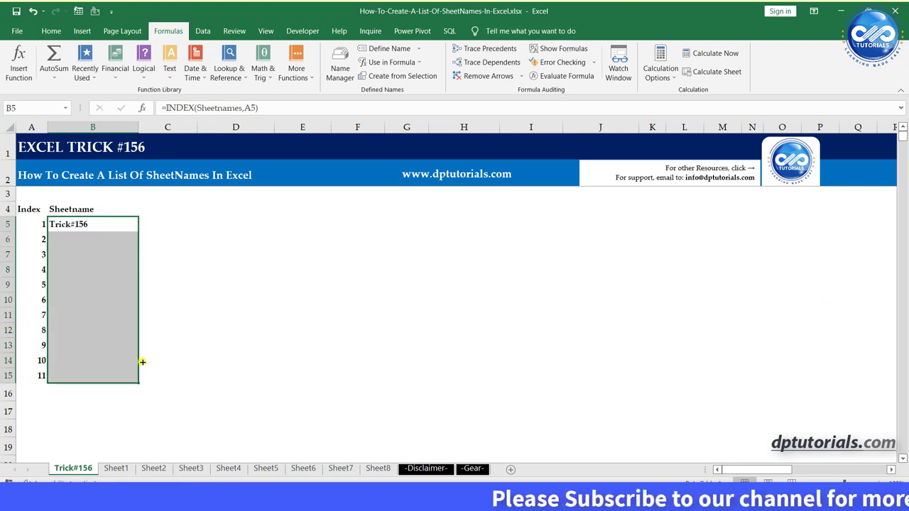
Apply a light gold fill colour to the header cells A4 through C4.
{"action": "left_click_drag", "start_coordinate": [41, 213], "coordinate": [154, 208]}
{"action": "left_click", "coordinate": [51, 31]}
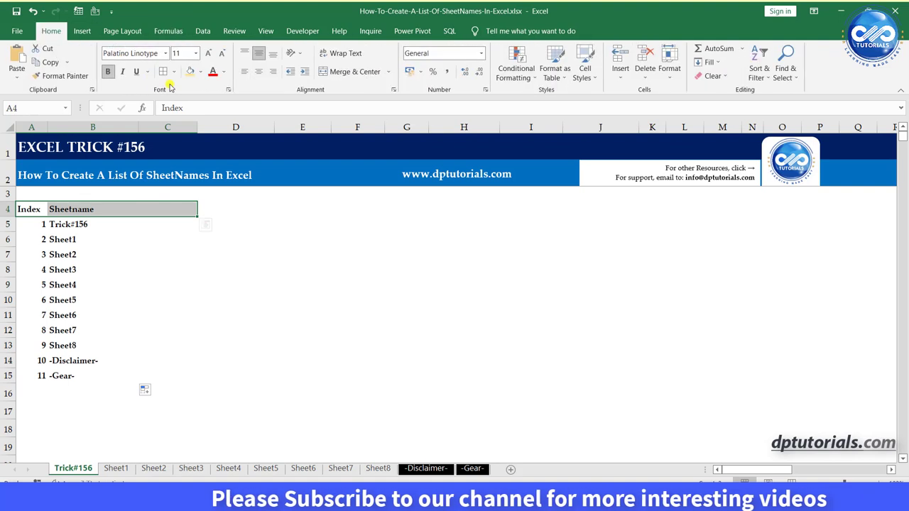
{"action": "left_click", "coordinate": [189, 71]}
{"action": "left_click", "coordinate": [167, 254]}
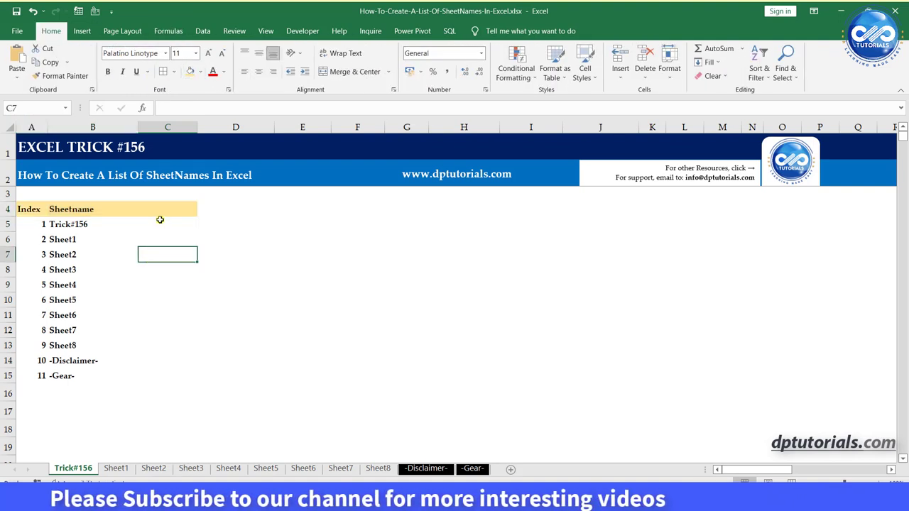
Narrow column B slightly and widen column C.
{"action": "left_click", "coordinate": [152, 212]}
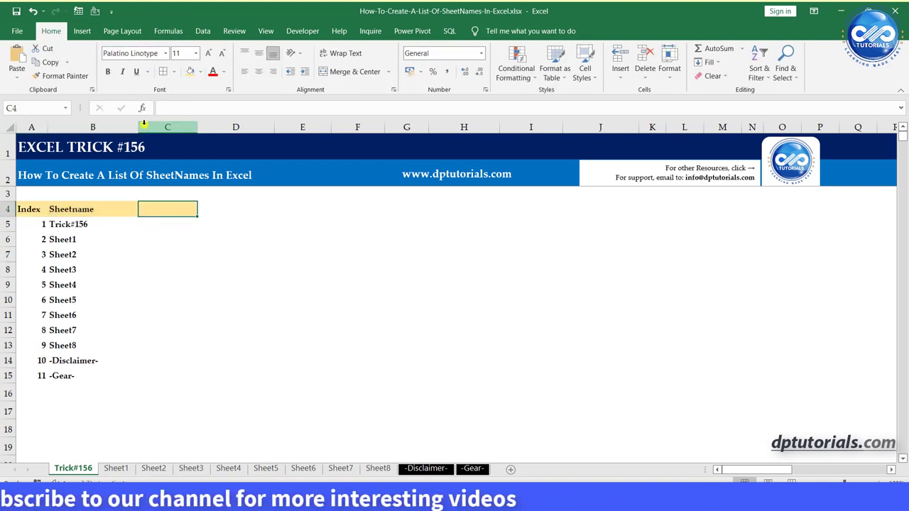
{"action": "left_click_drag", "start_coordinate": [138, 128], "coordinate": [120, 131]}
{"action": "left_click_drag", "start_coordinate": [178, 128], "coordinate": [203, 130]}
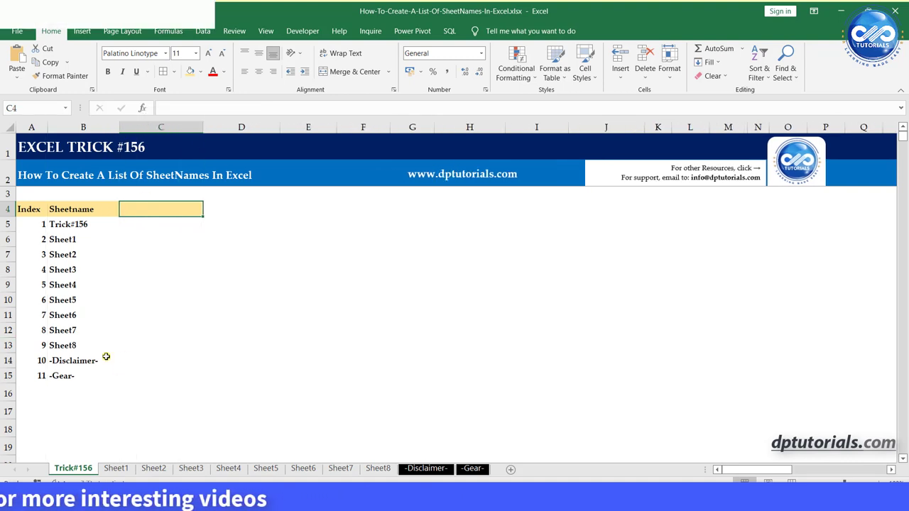
Enter the column header Hyperlink in cell C4.
{"action": "type", "text": "Hy"}
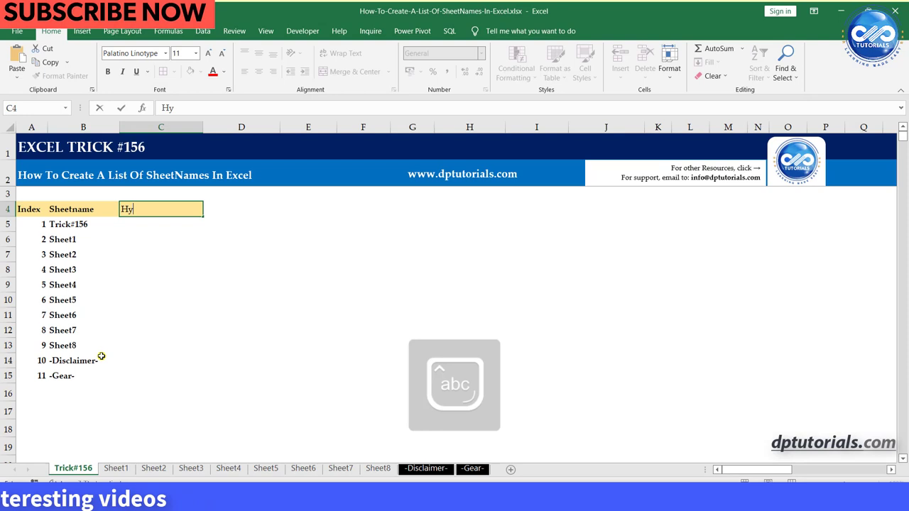
{"action": "type", "text": "perlink"}
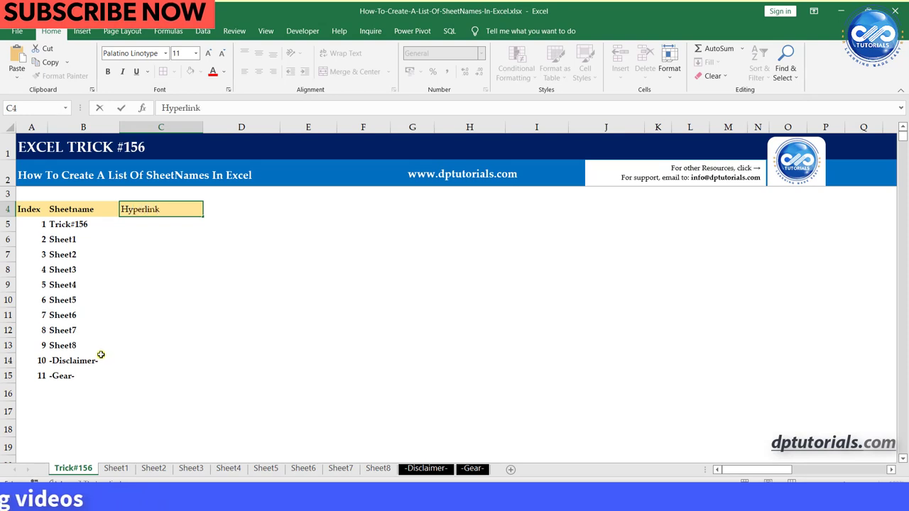
{"action": "key", "text": "Return"}
Enter the formula =HYPERLINK("#'"&B5&"'!A1","Click Here") in cell C5.
{"action": "type", "text": "=HY"}
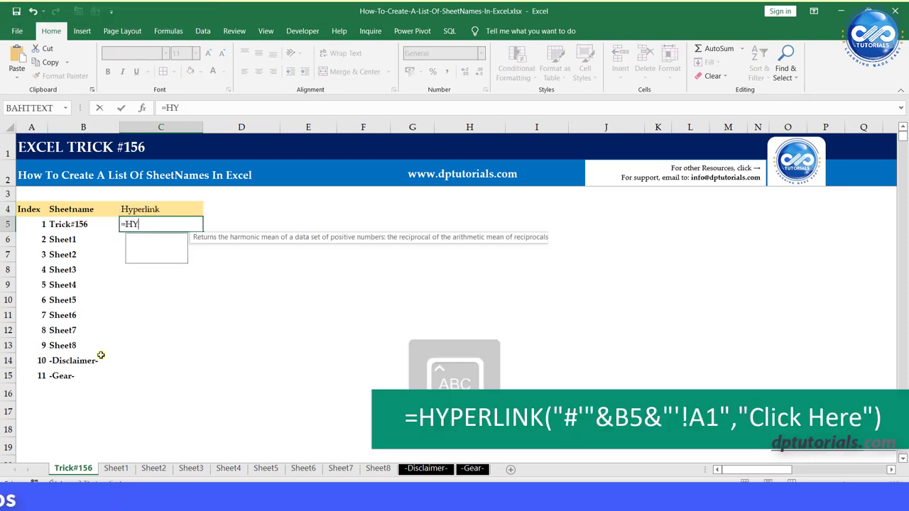
{"action": "type", "text": "PERLNK(\"#'\"&"}
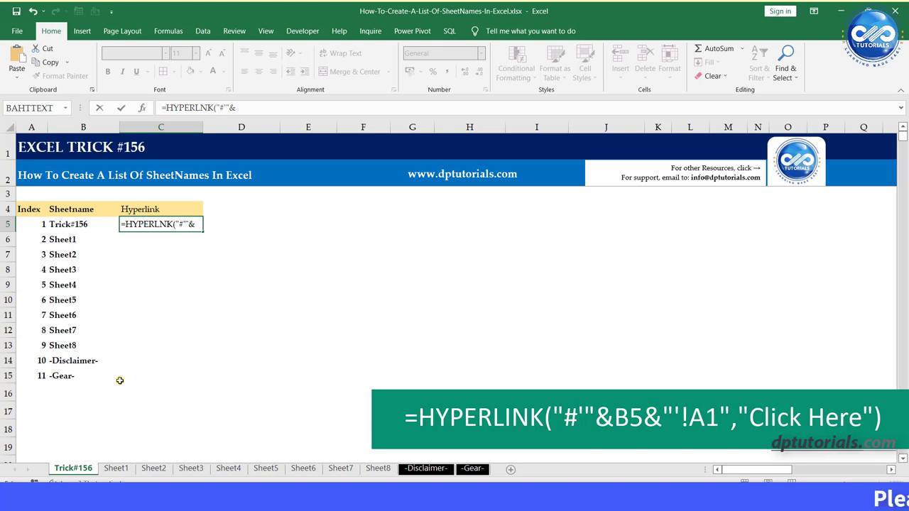
{"action": "type", "text": "B5"}
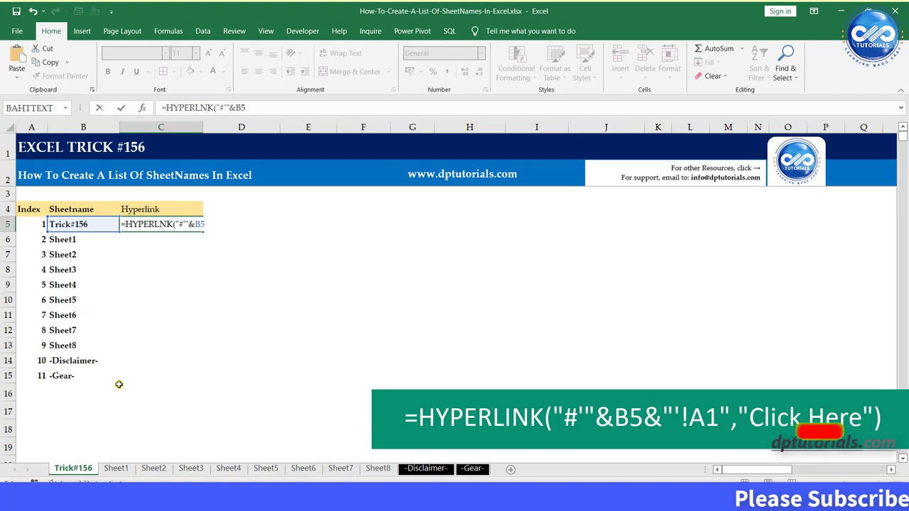
{"action": "type", "text": "&\"'"}
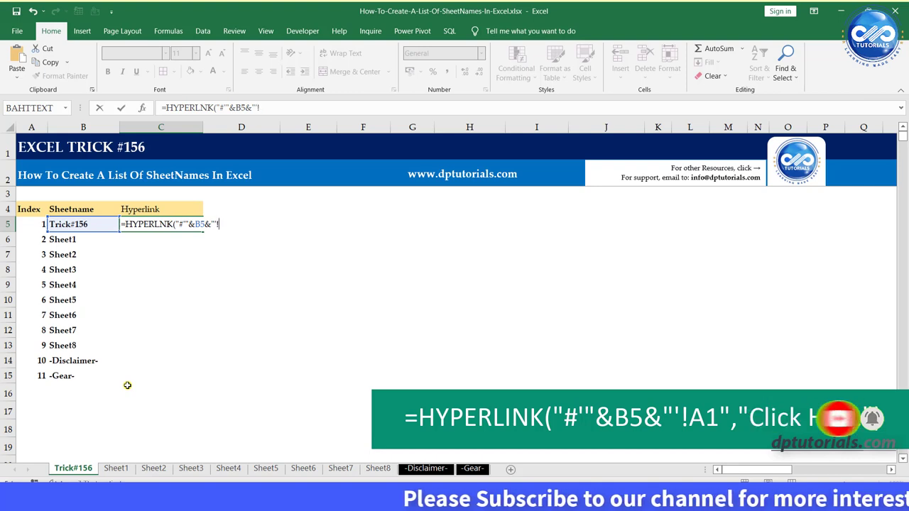
{"action": "type", "text": "!A"}
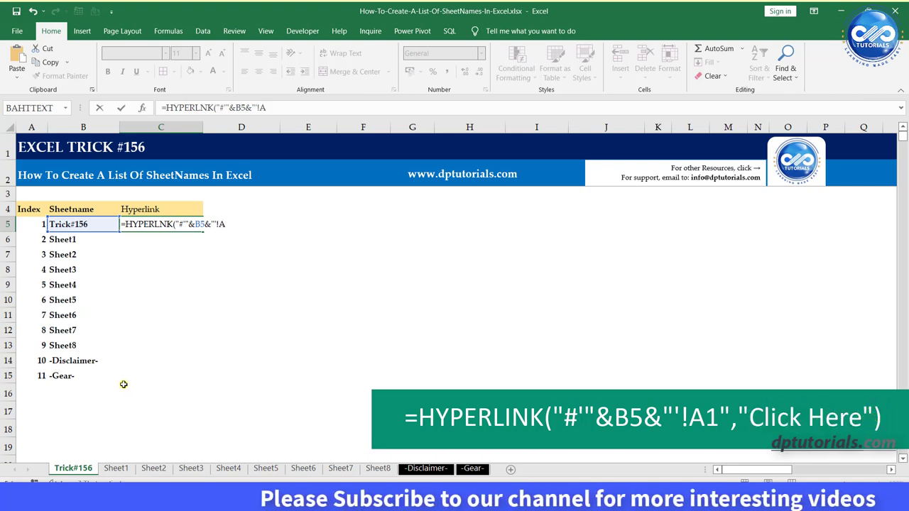
{"action": "type", "text": "1"}
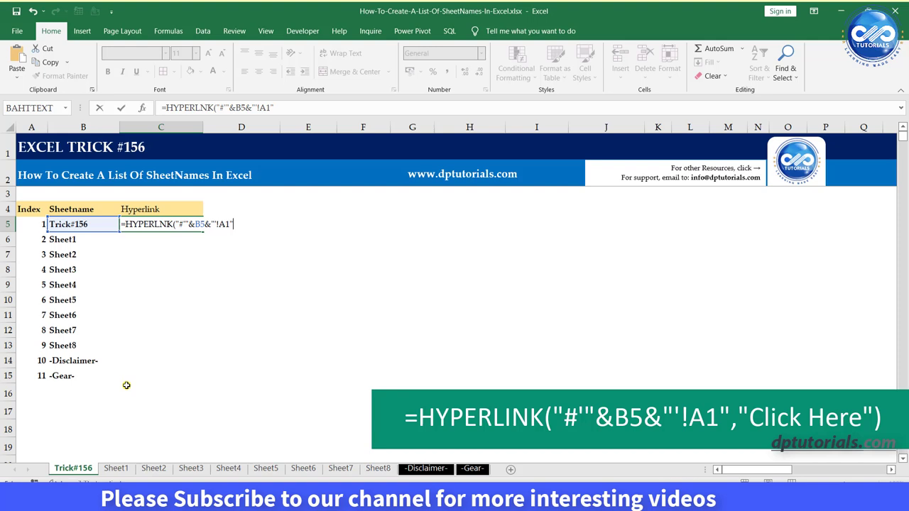
{"action": "type", "text": "\""}
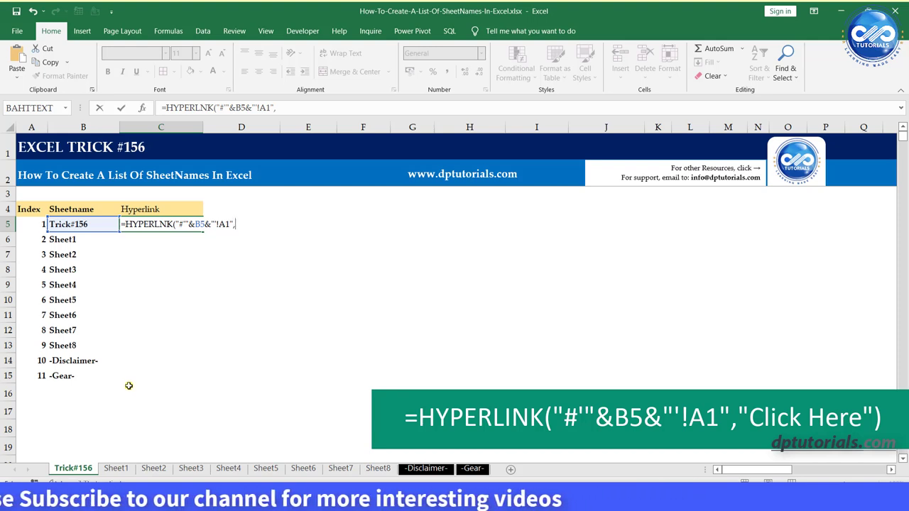
{"action": "type", "text": ",\""}
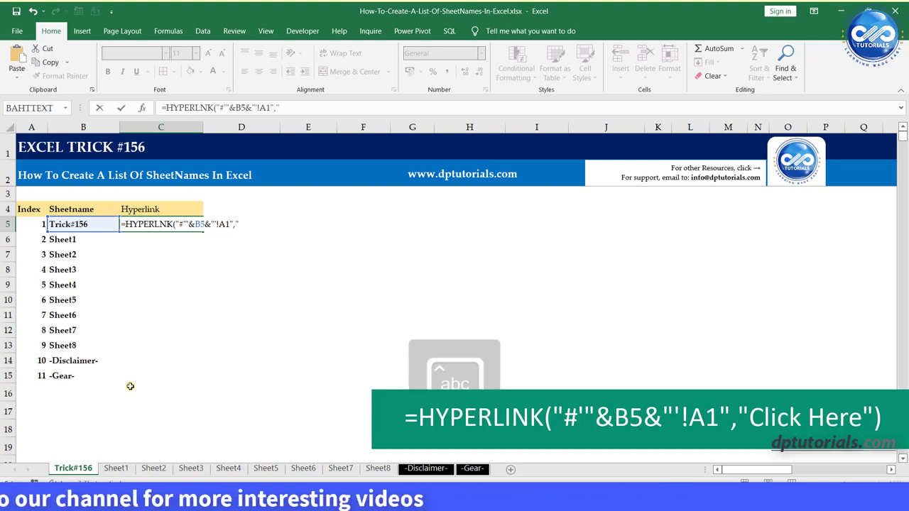
{"action": "type", "text": "Click H"}
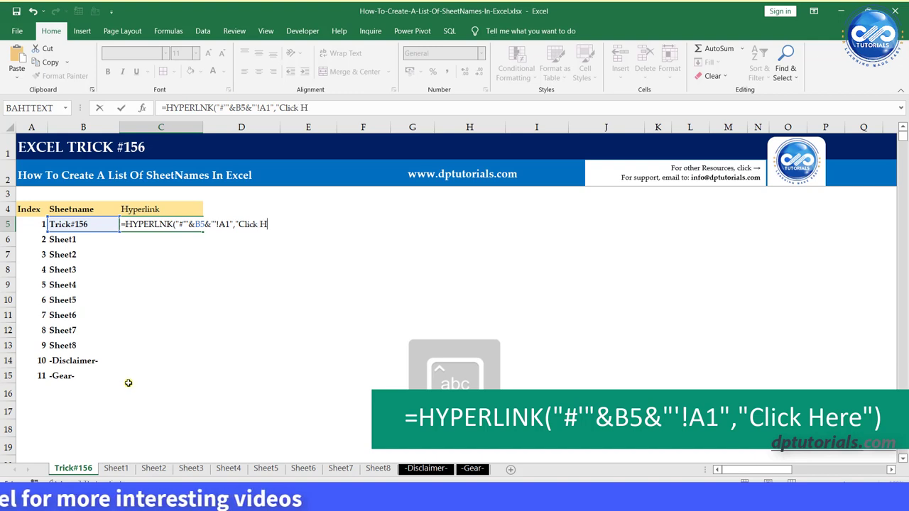
{"action": "type", "text": "ere\")"}
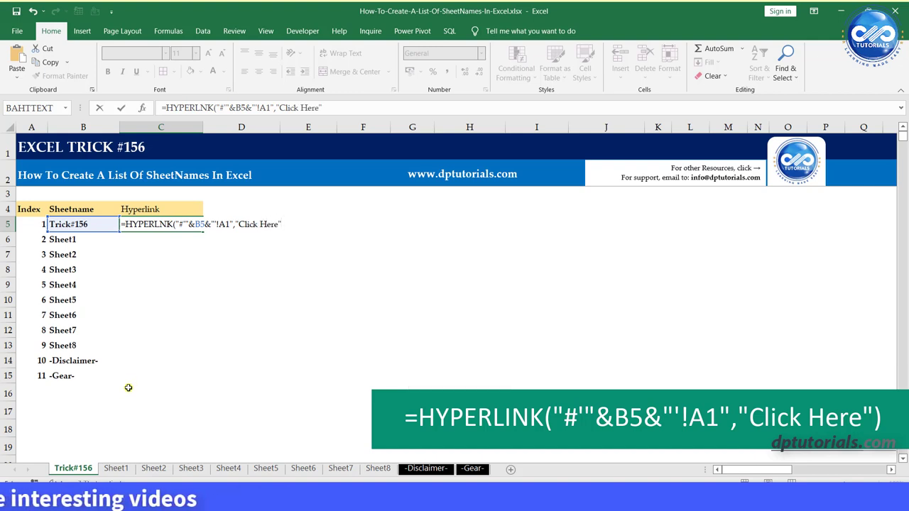
{"action": "key", "text": "Return"}
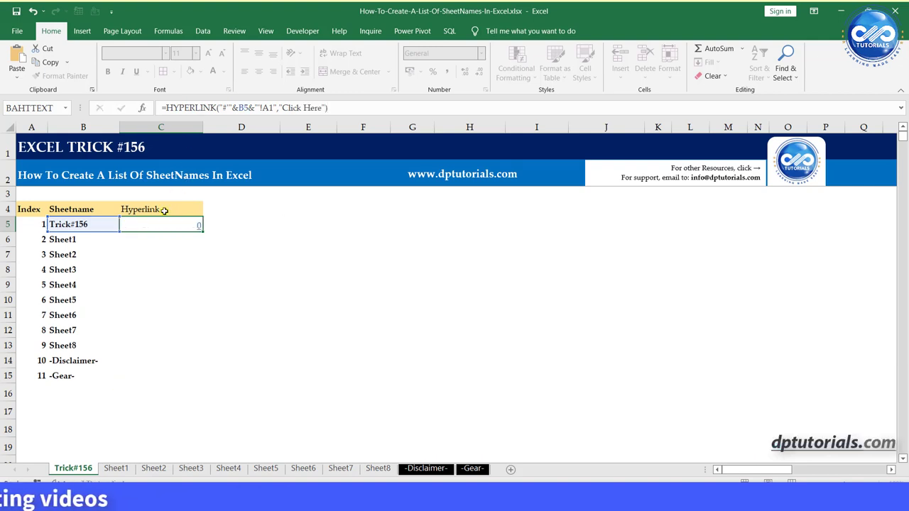
Copy the hyperlink formula from cell C5 down through C15.
{"action": "left_click", "coordinate": [197, 228]}
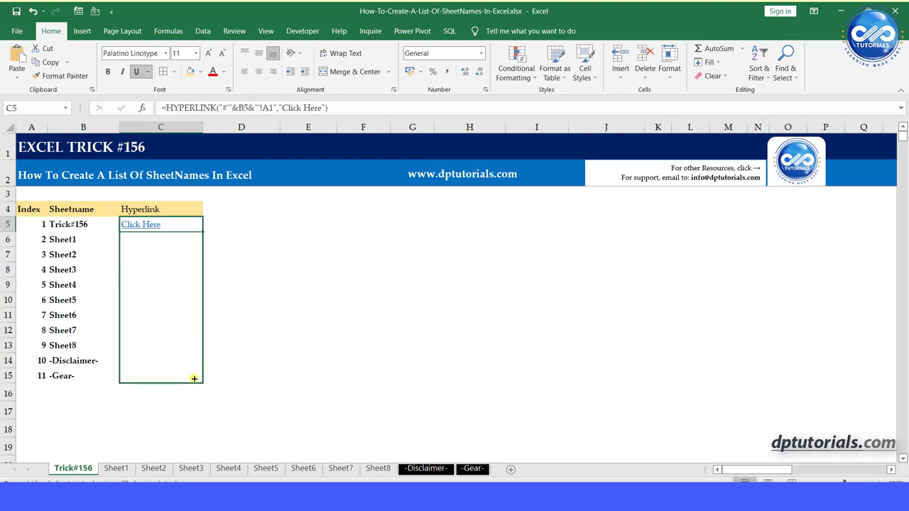
{"action": "left_click_drag", "start_coordinate": [193, 378], "coordinate": [194, 374]}
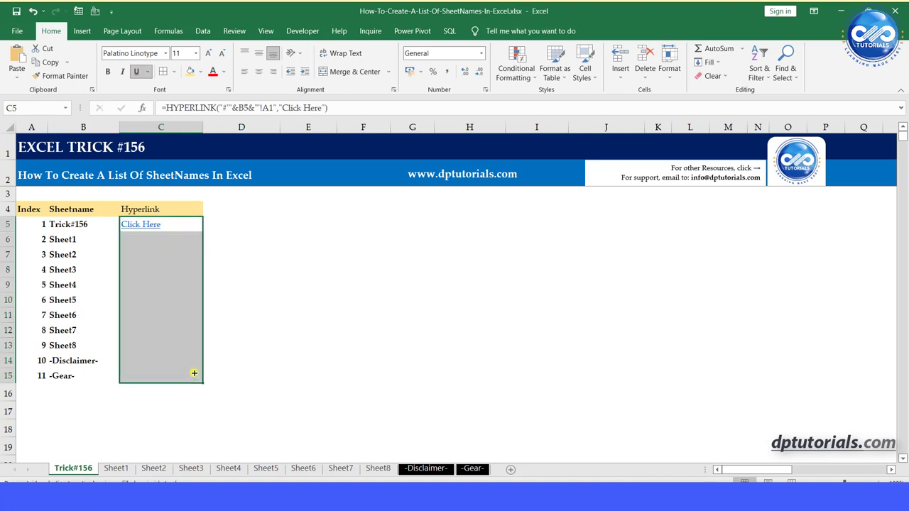
{"action": "left_click", "coordinate": [279, 245]}
Test the hyperlinks for Sheet1, Sheet2, -Gear- and -Disclaimer-, returning to the Trick#156 sheet after each one.
{"action": "left_click", "coordinate": [150, 240]}
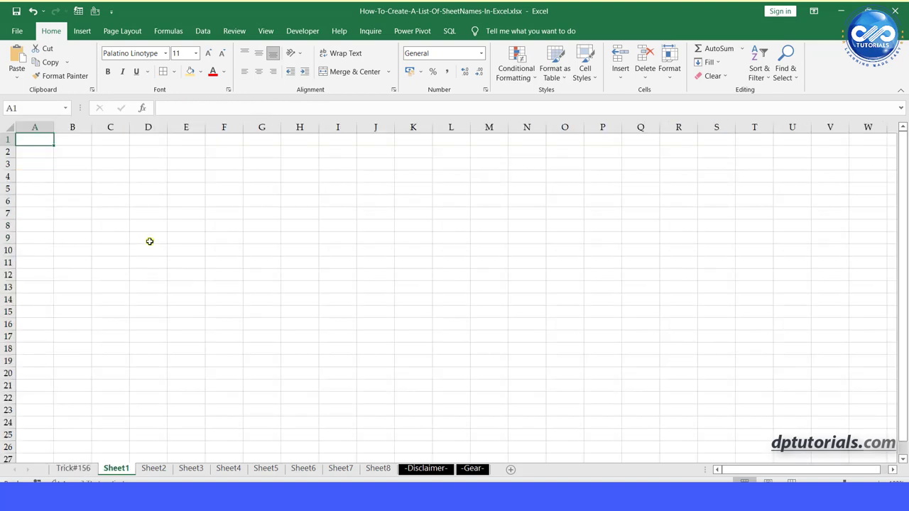
{"action": "left_click", "coordinate": [74, 469]}
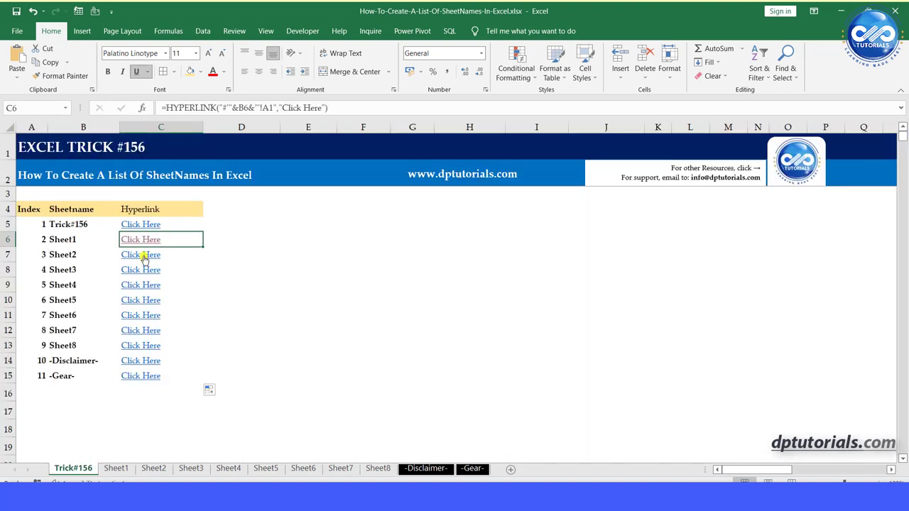
{"action": "left_click", "coordinate": [144, 257]}
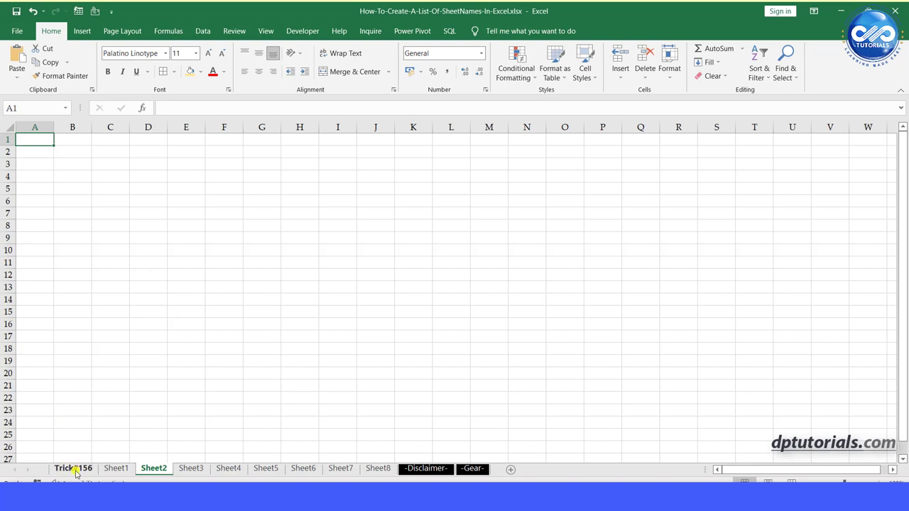
{"action": "left_click", "coordinate": [74, 469]}
{"action": "left_click", "coordinate": [148, 382]}
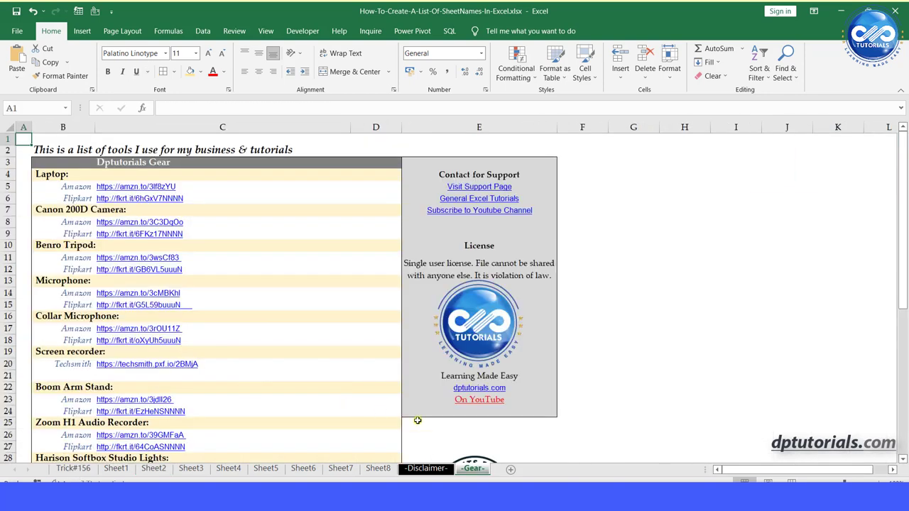
{"action": "left_click", "coordinate": [82, 469]}
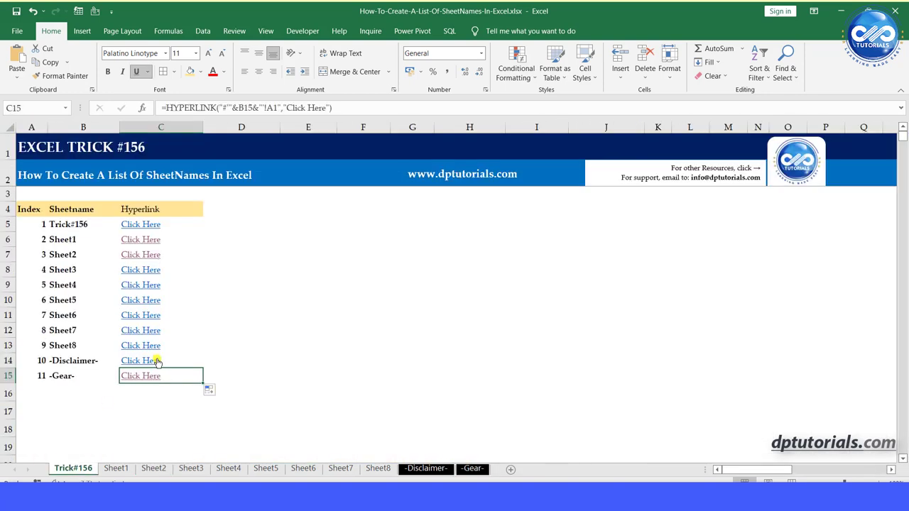
{"action": "left_click", "coordinate": [156, 361]}
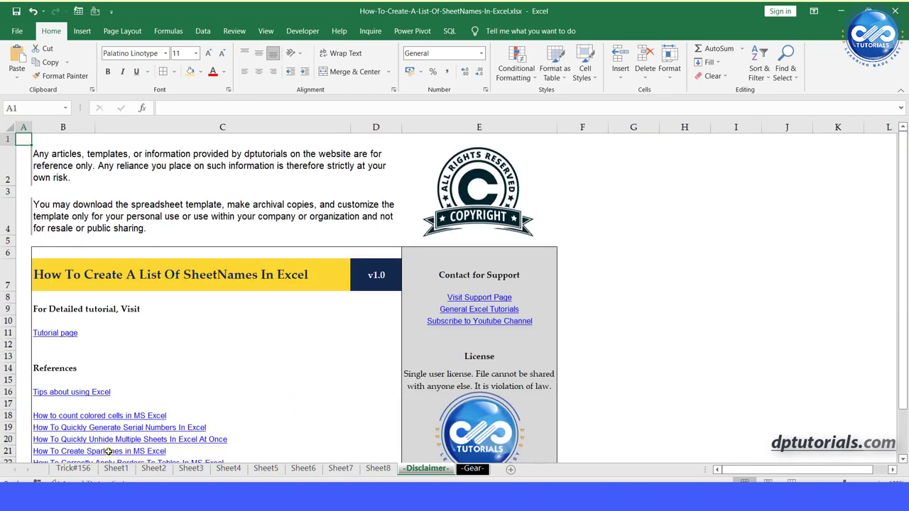
{"action": "left_click", "coordinate": [73, 469]}
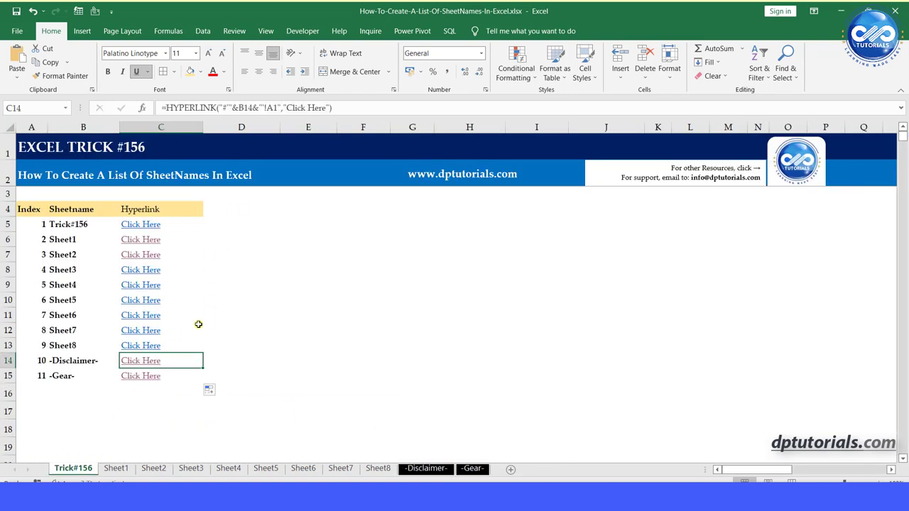